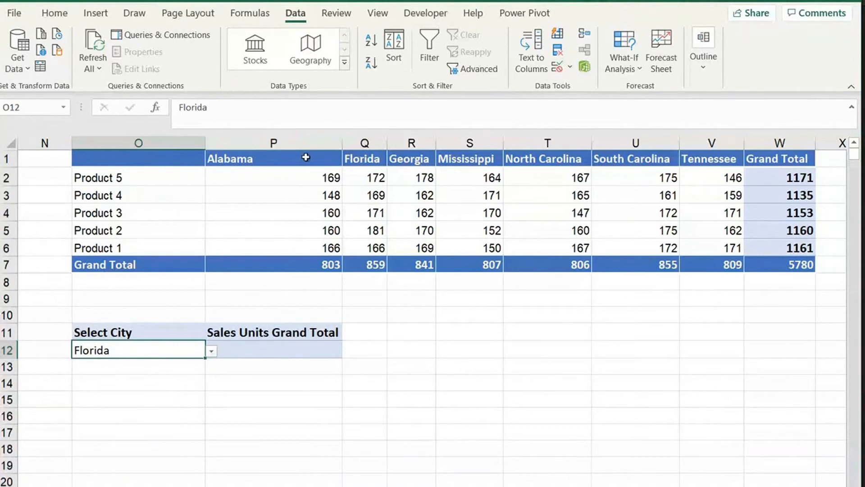
- Check the city headers P1:V1 and the O12 city list, keeping Florida selected
drag(306, 158, 726, 159)
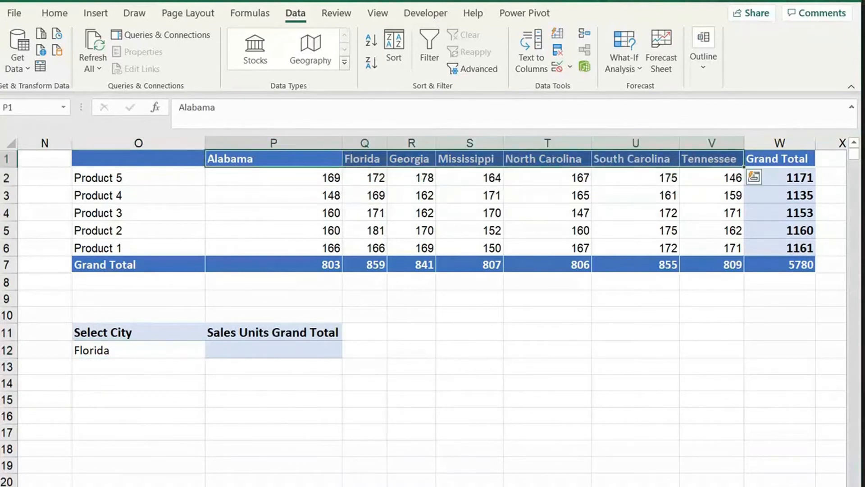
click(146, 345)
click(211, 352)
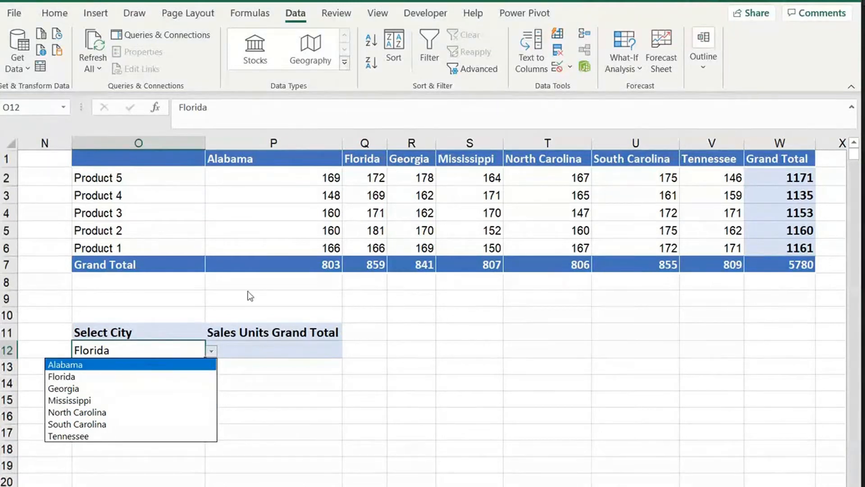
key(Escape)
- Give O14 a List data validation sourced from P1:V1 and check its new dropdown
click(160, 384)
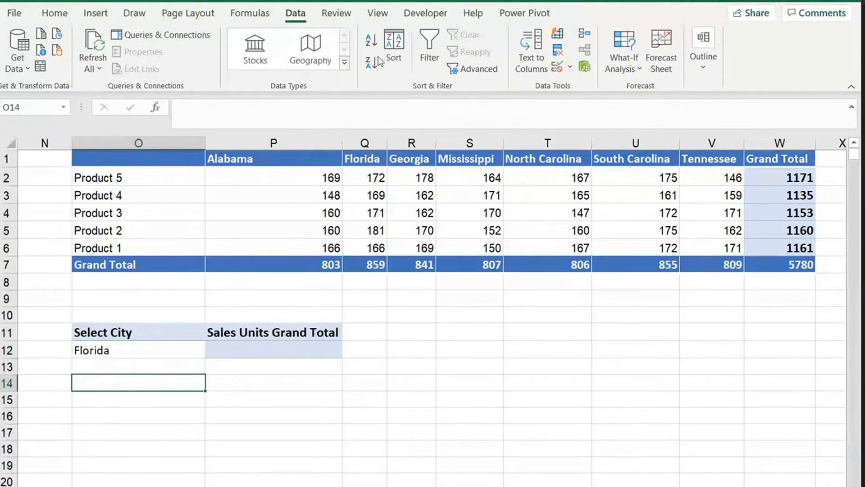
click(558, 67)
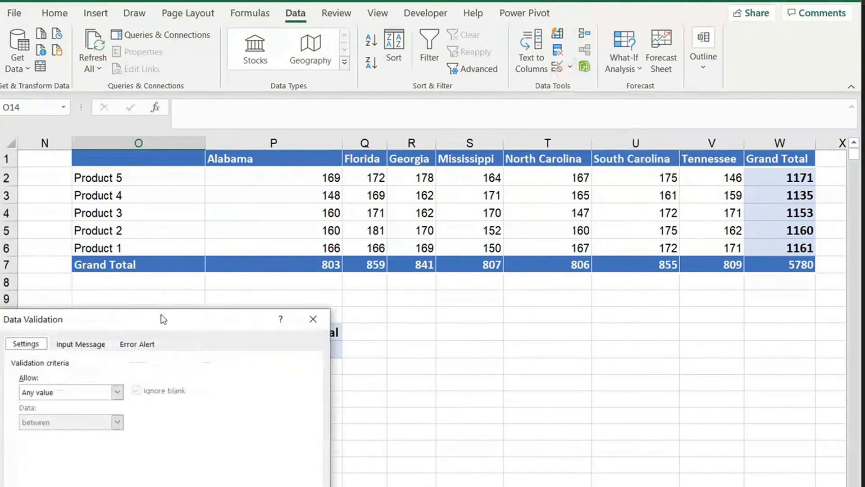
drag(227, 340, 569, 225)
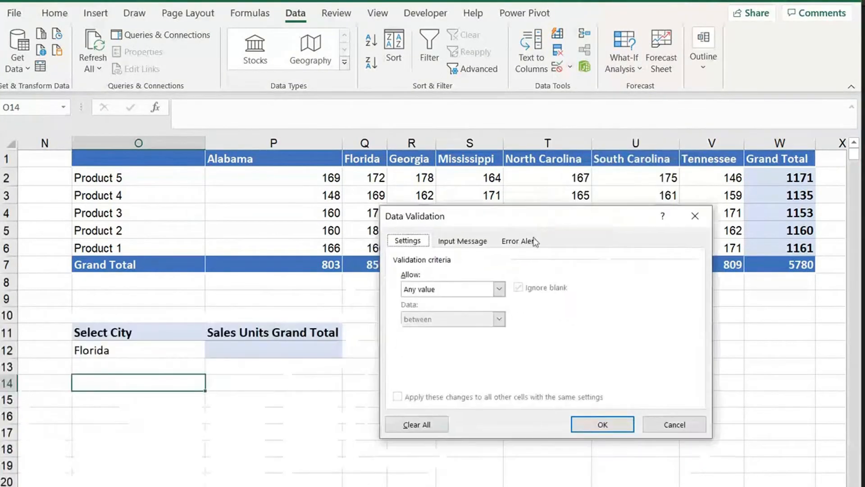
click(459, 294)
click(459, 295)
click(459, 295)
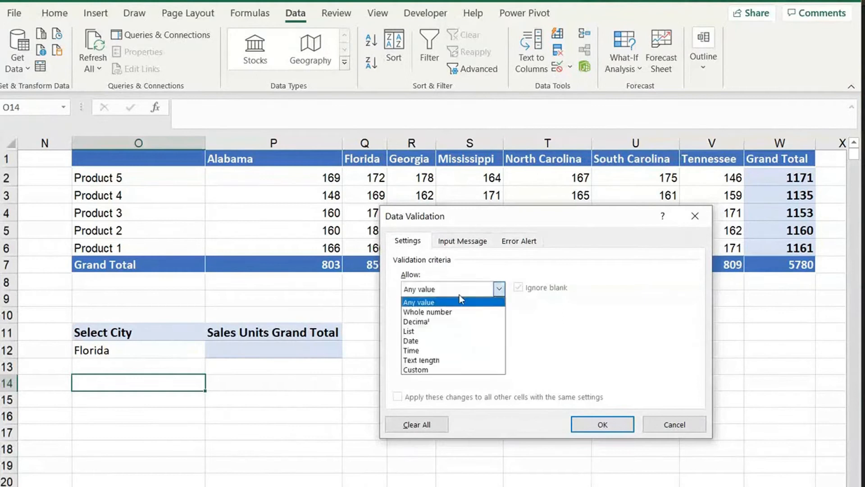
click(422, 335)
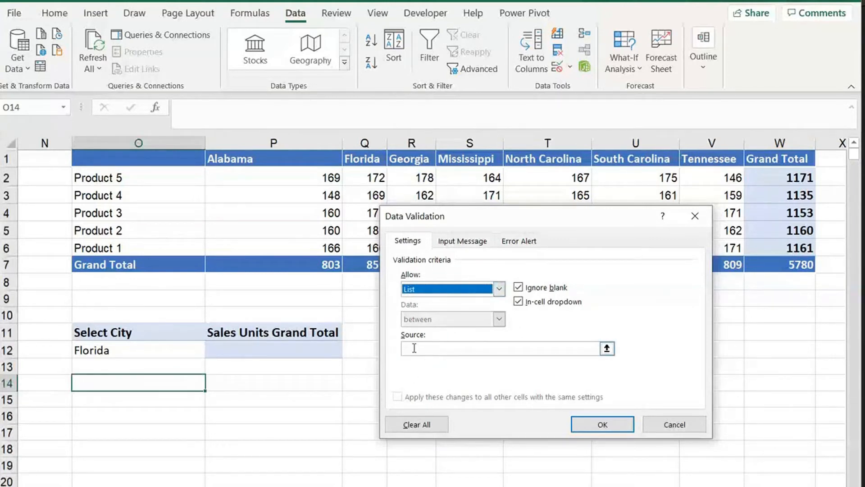
click(417, 348)
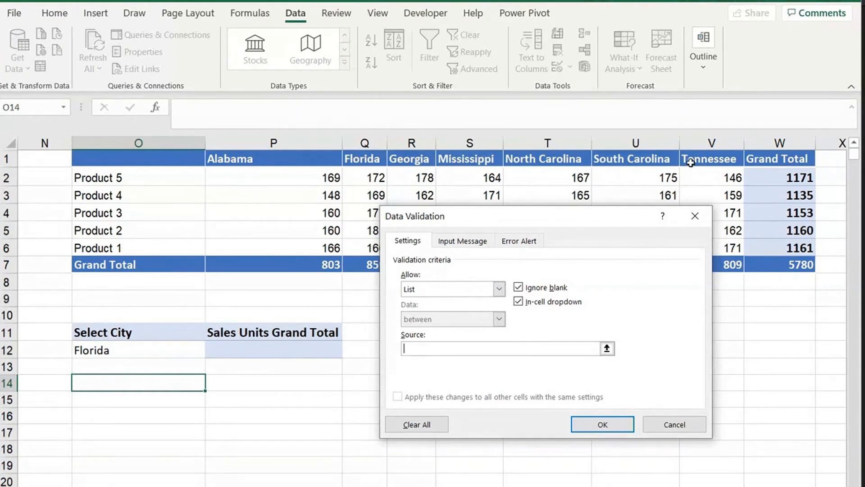
drag(303, 157, 713, 164)
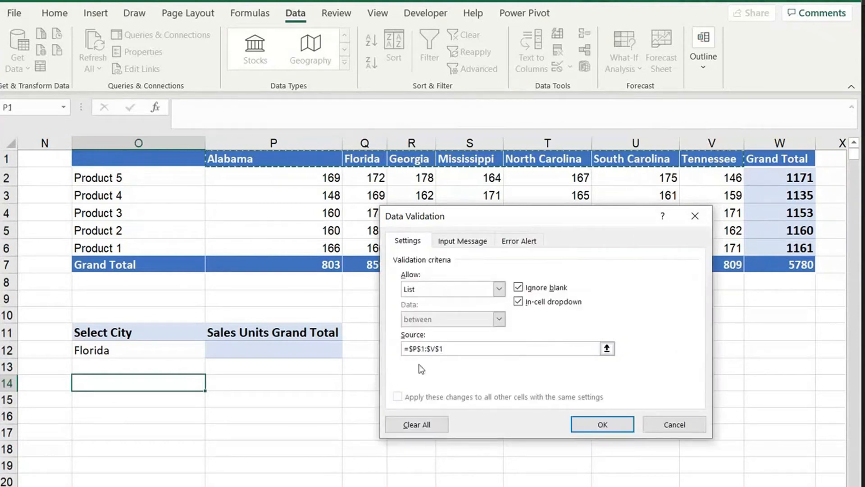
click(587, 428)
click(211, 385)
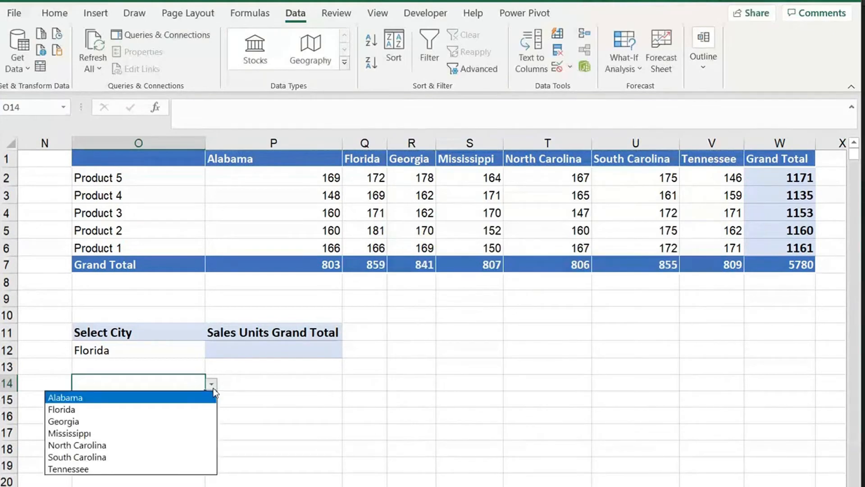
- Switch O12 to Mississippi, then select P12 and the grand totals row P7:V7
key(Escape)
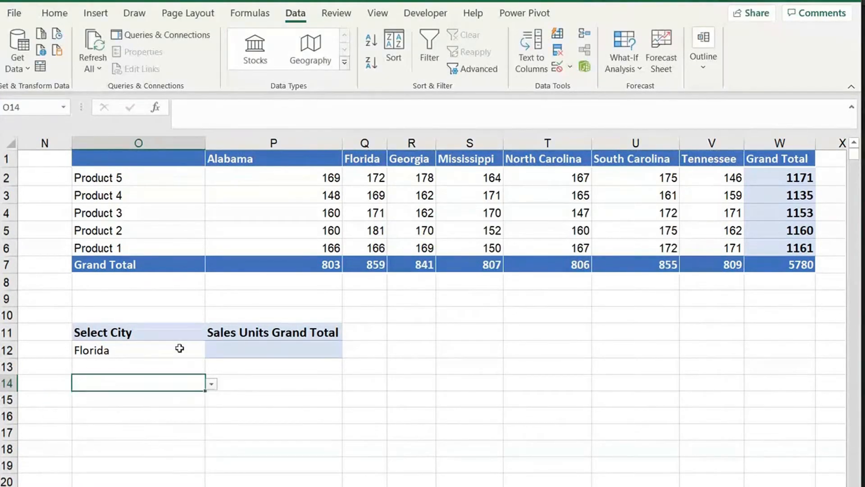
click(180, 348)
click(211, 352)
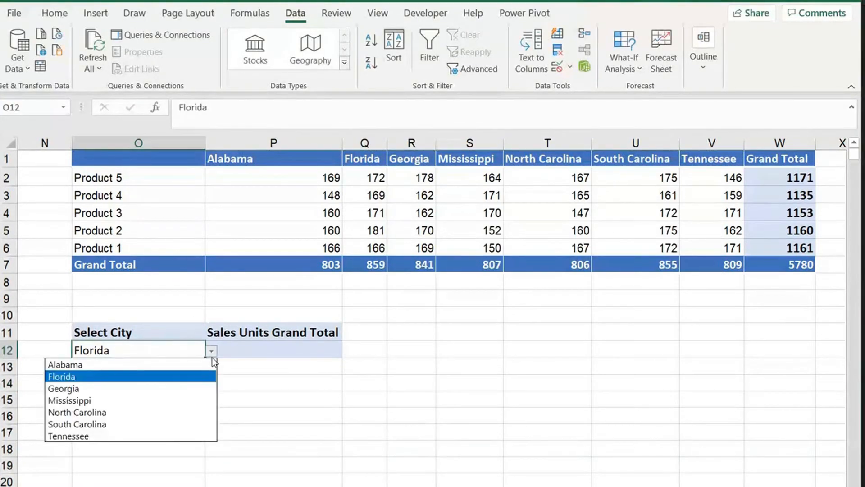
click(148, 400)
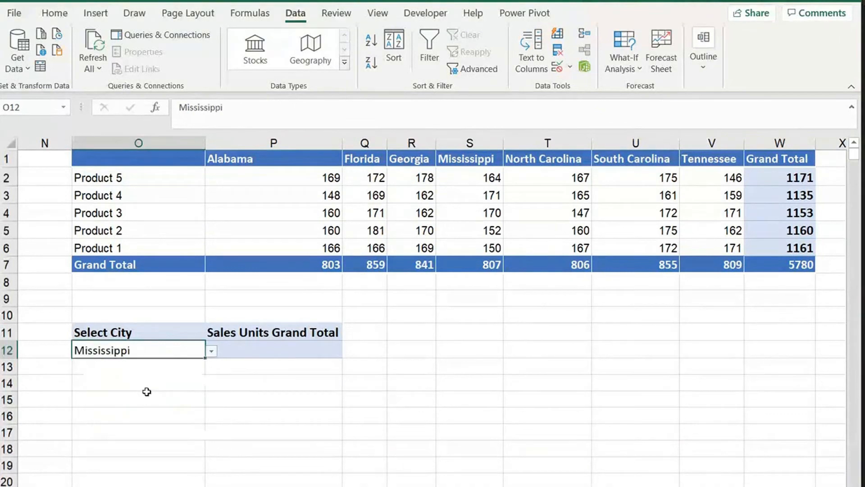
click(277, 352)
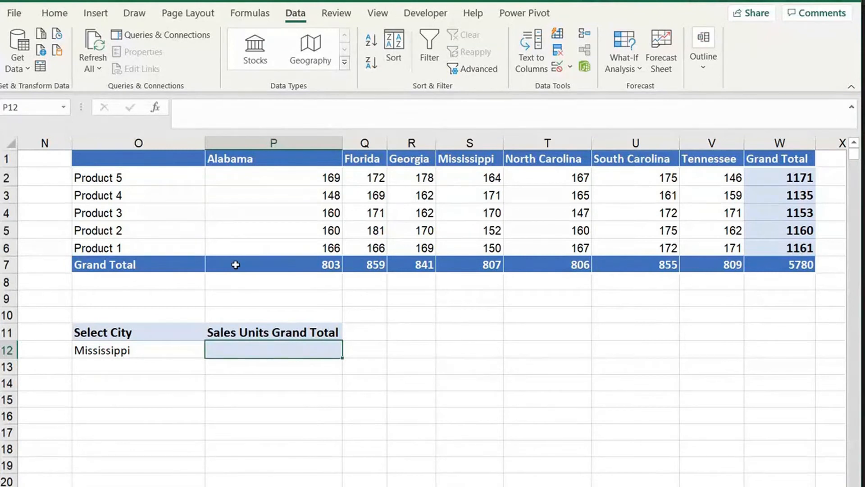
drag(236, 264, 711, 270)
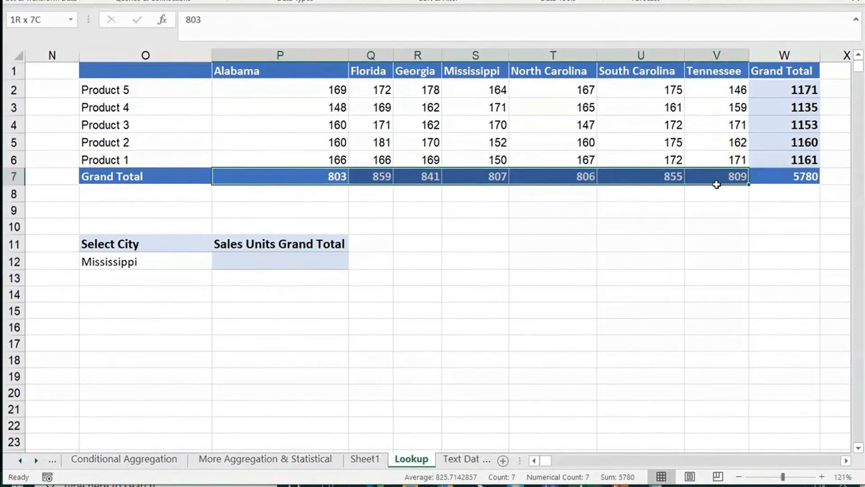
- In P12 begin =HLOOKUP(O12, replacing the mistakenly started VLOOKUP
click(252, 258)
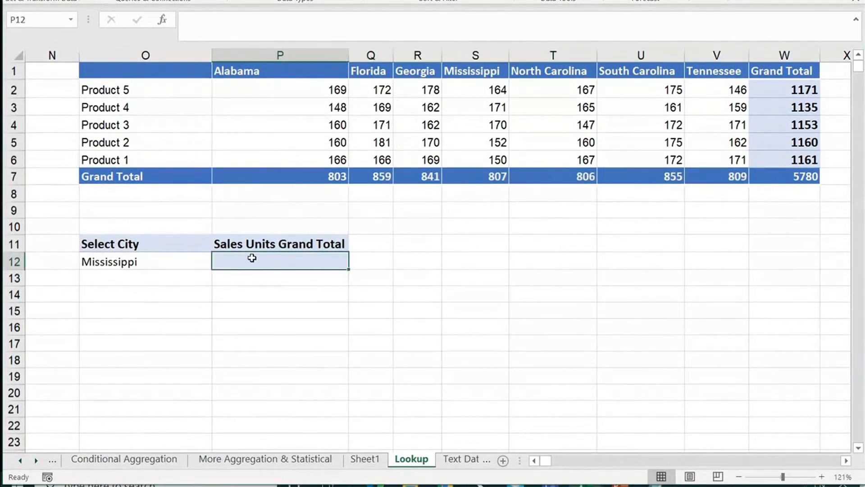
text(=vl)
key(Tab)
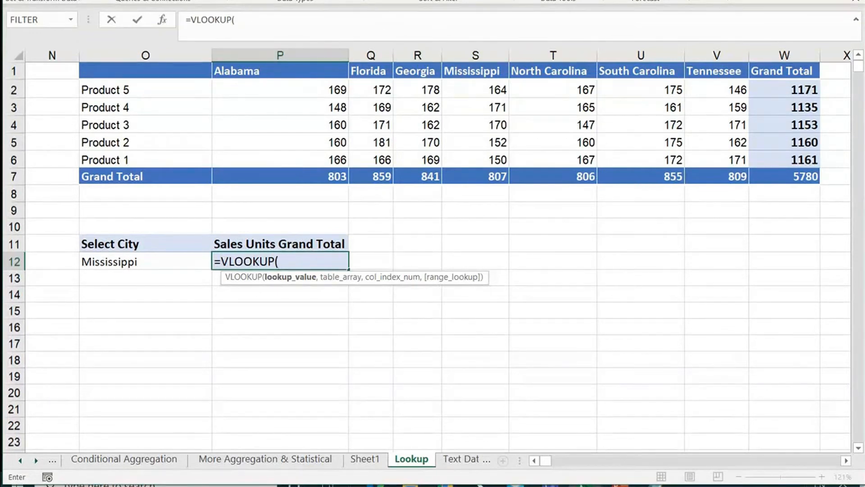
key(BackSpace)
key(BackSpace)
key(BackSpace)
key(BackSpace)
key(BackSpace)
key(BackSpace)
key(BackSpace)
key(BackSpace)
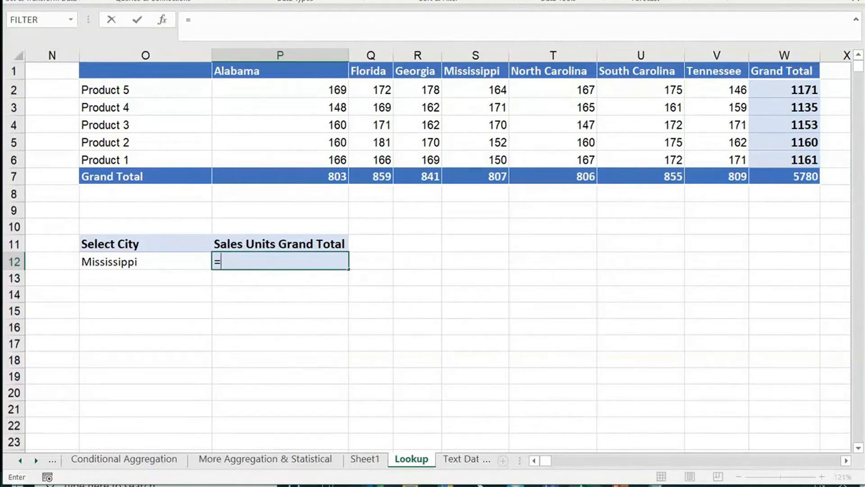
text(hl)
key(Tab)
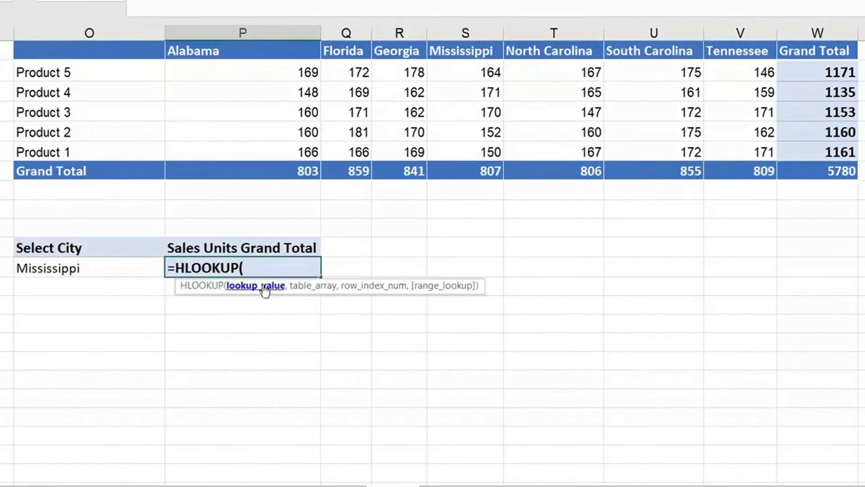
click(77, 267)
text(,)
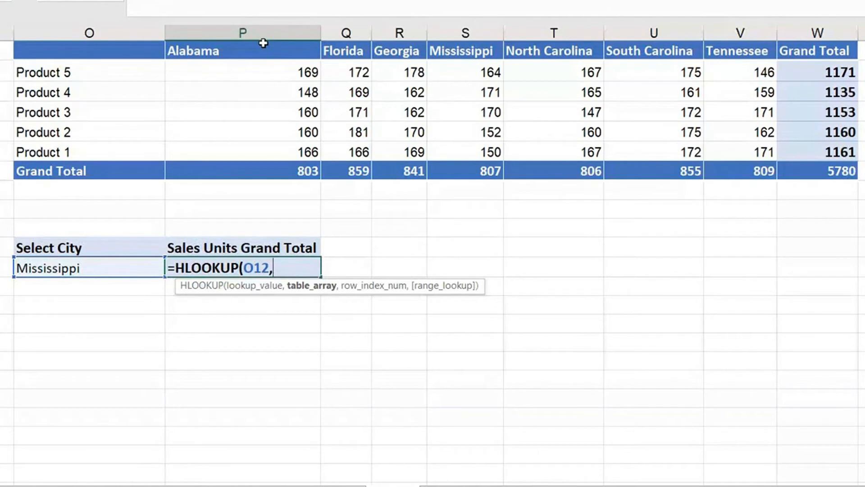
- Select the lookup table from the Alabama header down toward the Grand Total row
drag(264, 43, 699, 32)
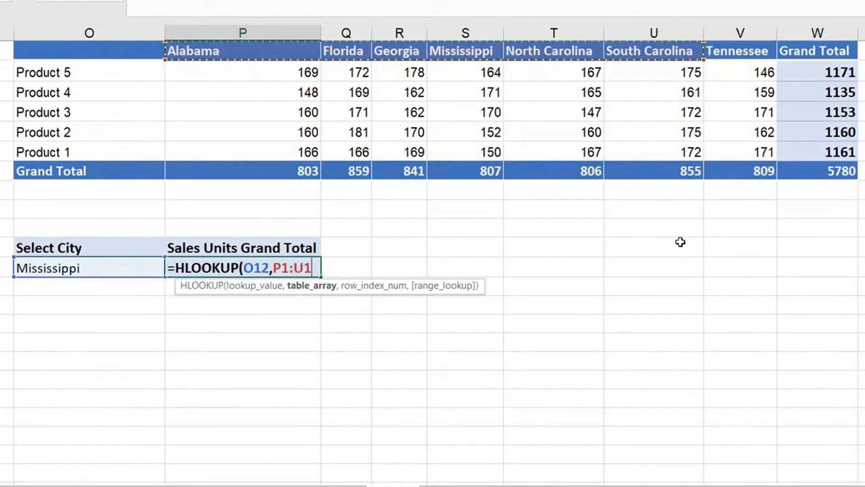
drag(721, 226, 801, 367)
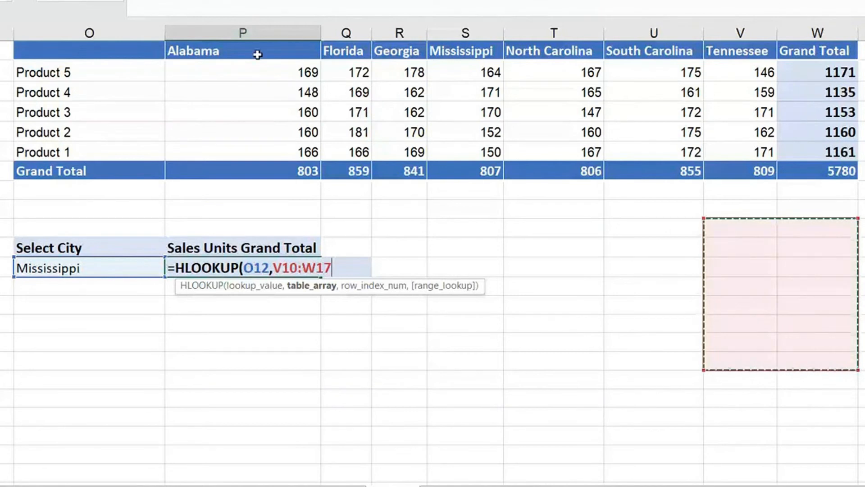
drag(267, 46, 397, 43)
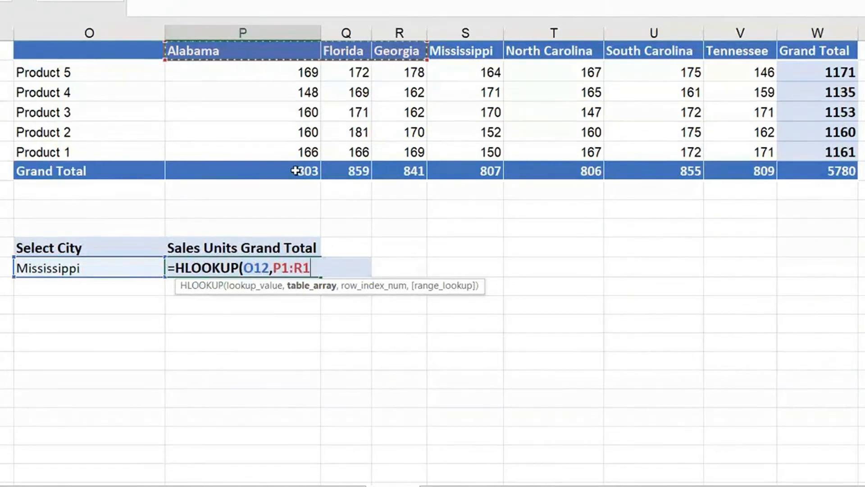
drag(314, 169, 770, 180)
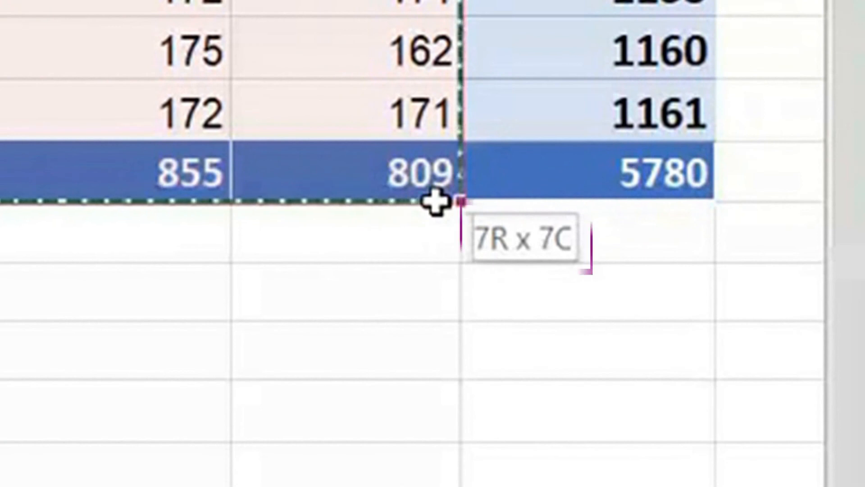
- Finish P12 as =HLOOKUP(O12,P1:V7,7,0), returning 807 for Mississippi
drag(435, 203, 436, 193)
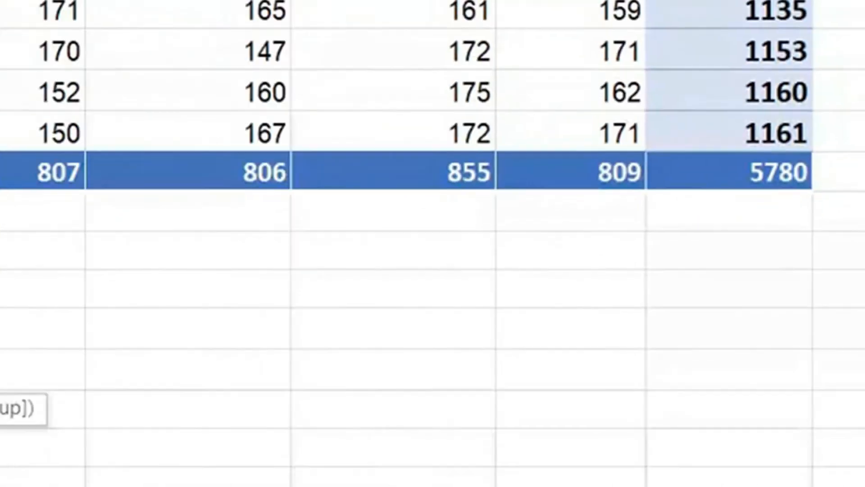
drag(31, 16, 764, 177)
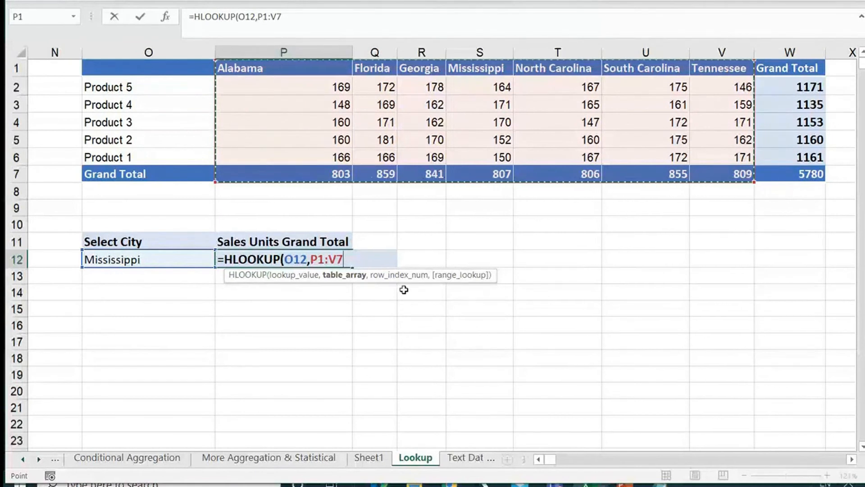
text(,)
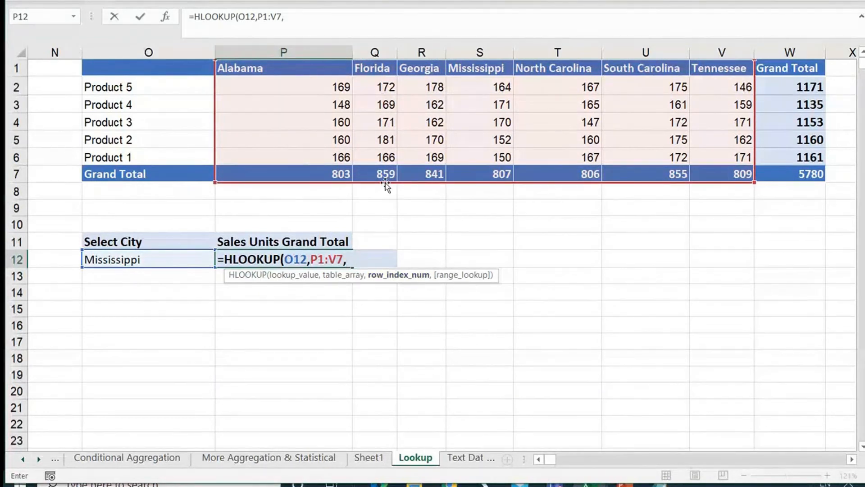
text(7,)
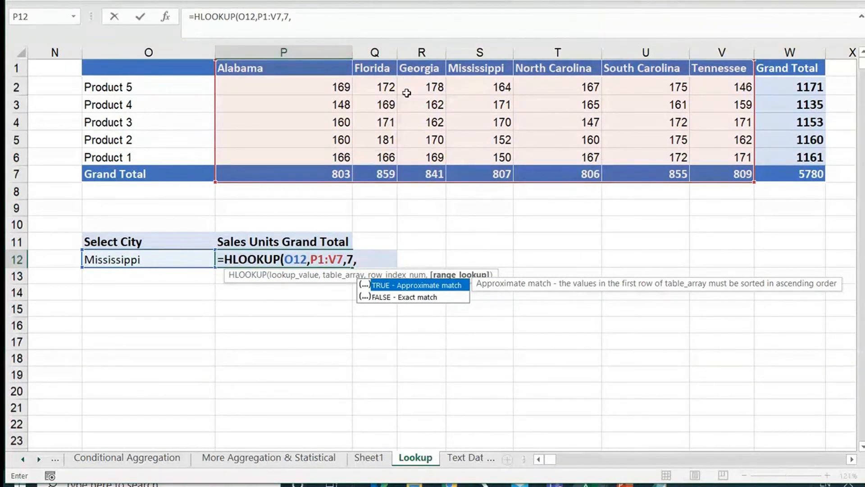
key(BackSpace)
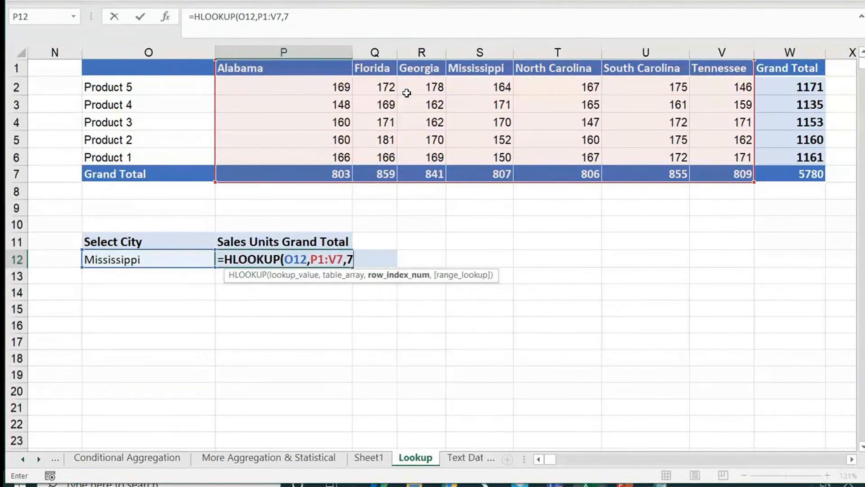
text(,)
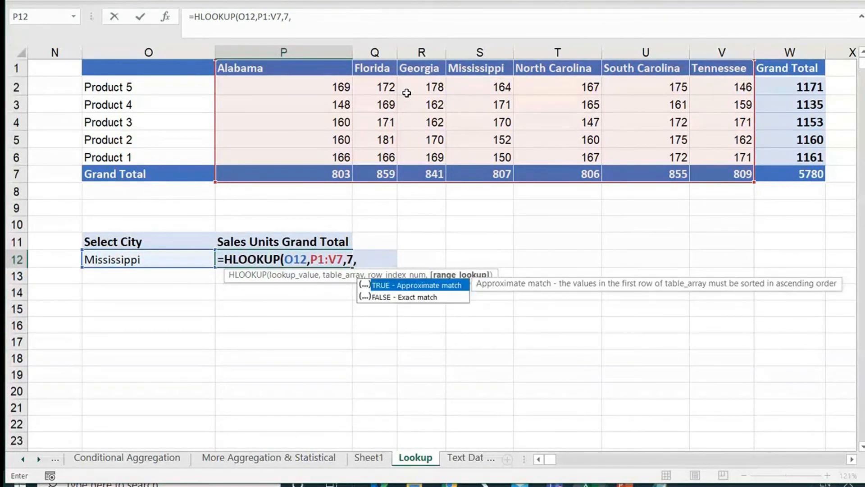
text(0))
key(Return)
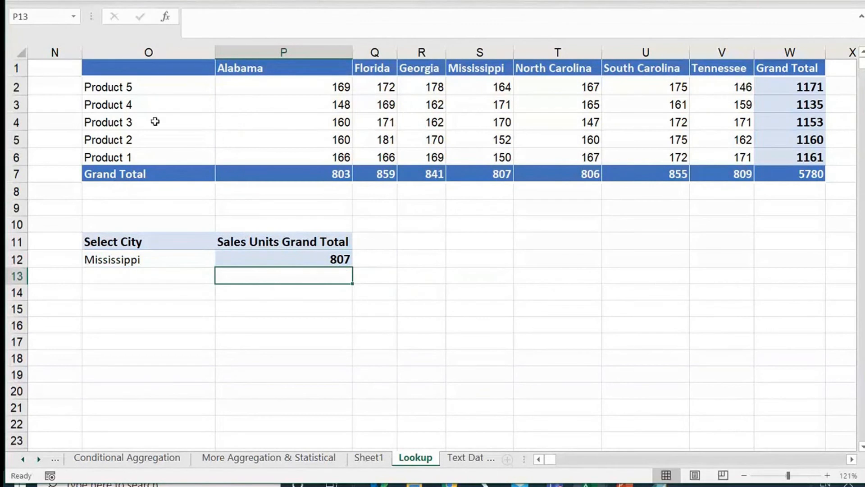
- Cycle O12 through Georgia and North Carolina to South Carolina, then review P12's formula
click(205, 260)
click(222, 260)
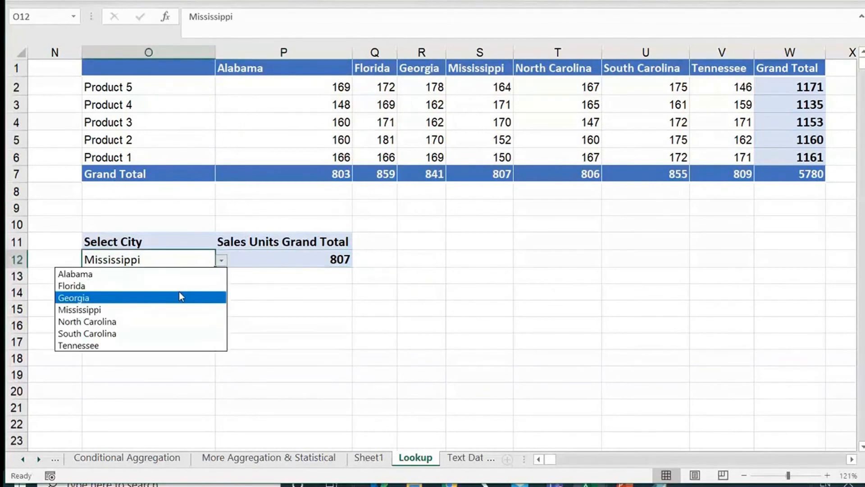
click(179, 294)
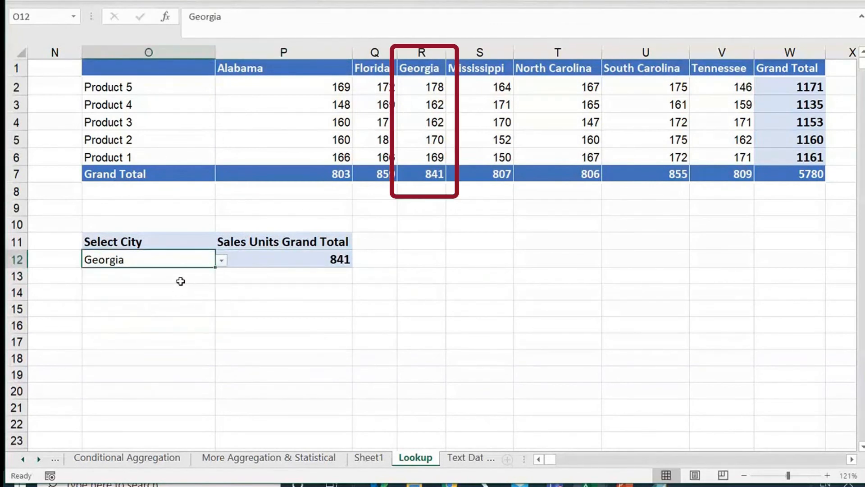
click(223, 261)
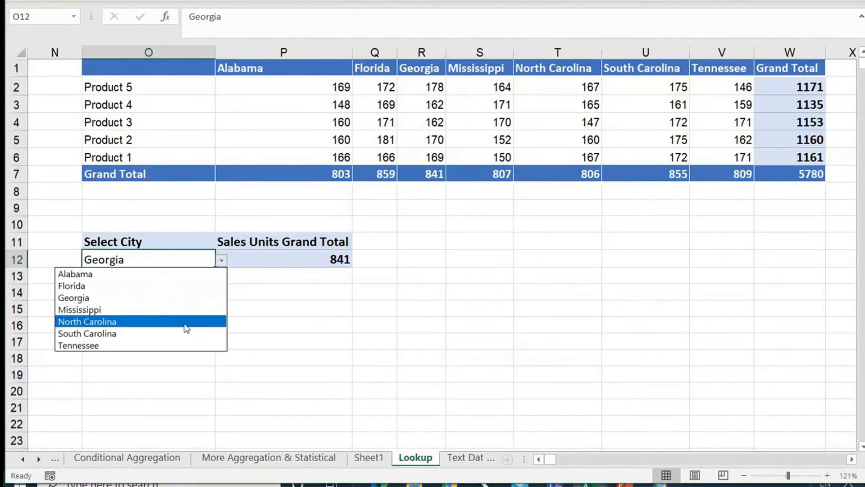
click(185, 323)
click(222, 261)
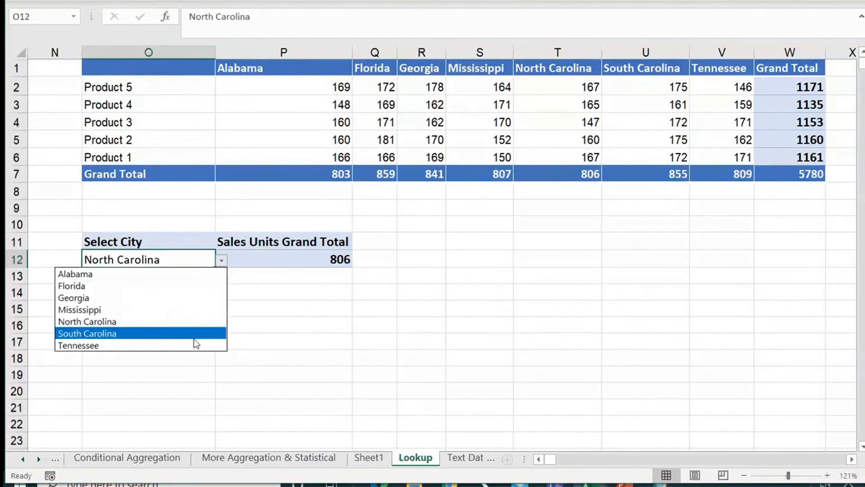
click(194, 336)
click(321, 260)
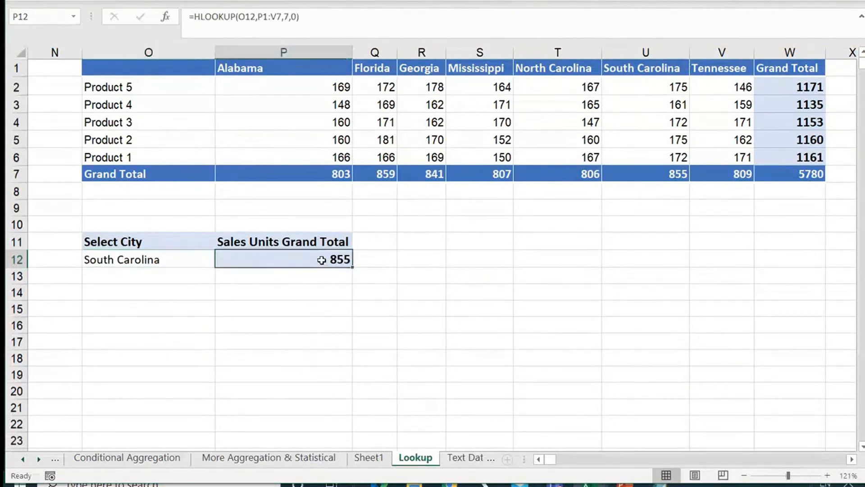
double_click(322, 260)
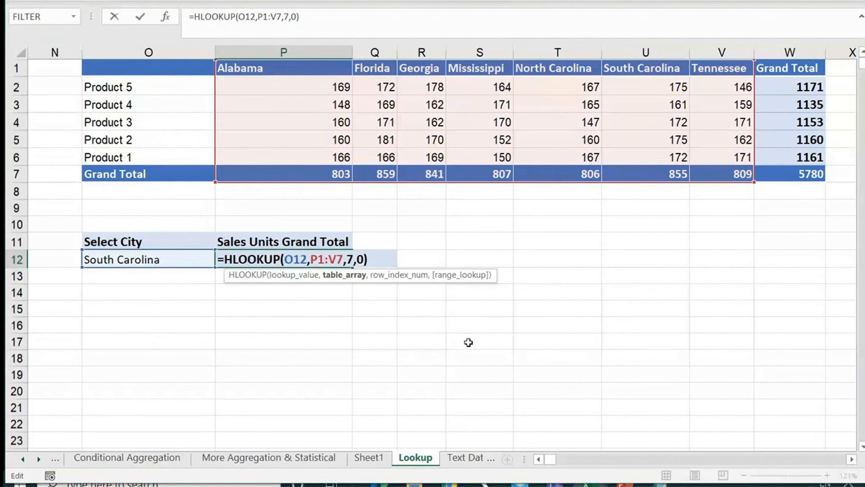